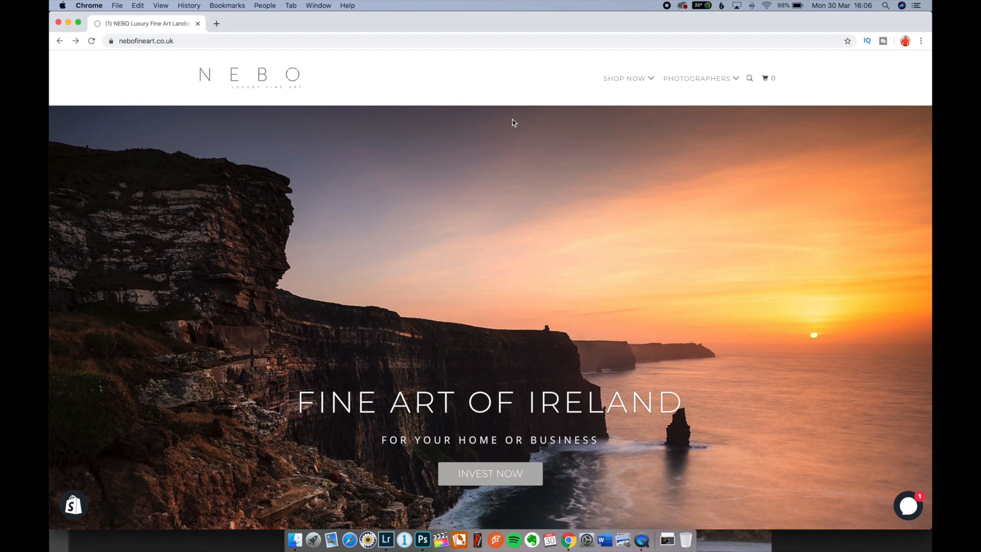
- Open the Lightroom Presets product page from the photographers' section and review its preset list and before/after images
mouse_move(727, 81)
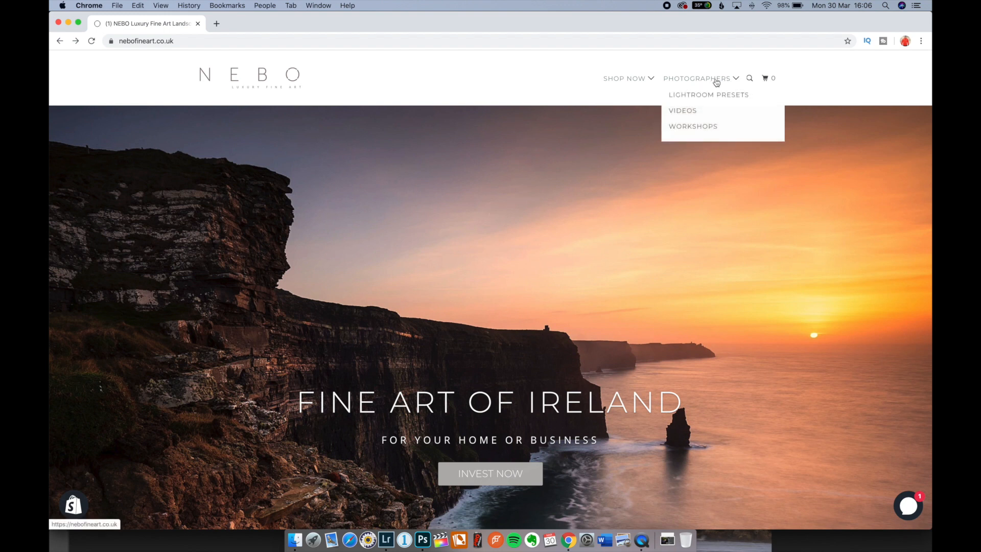
left_click(719, 96)
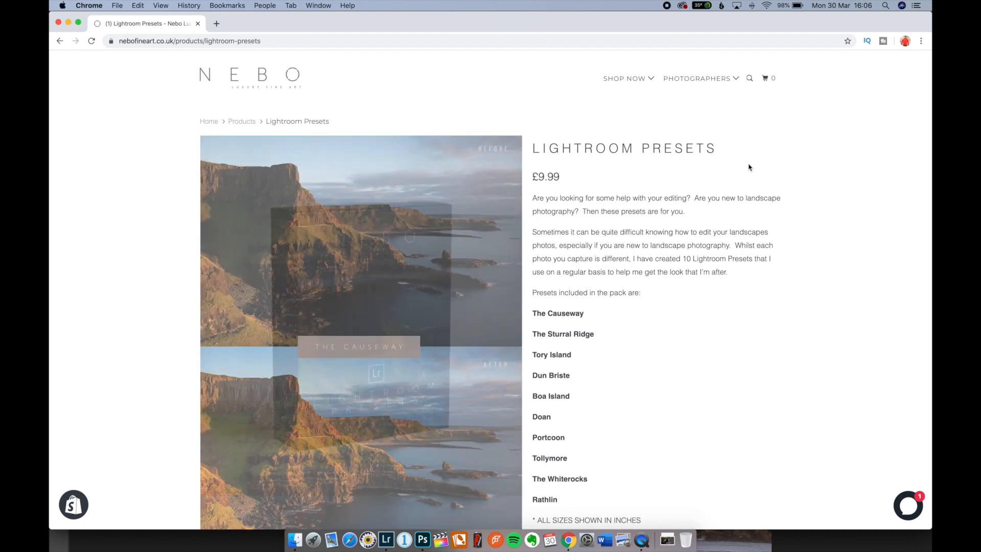
scroll(749, 168, "down", 5)
scroll(748, 167, "up", 6)
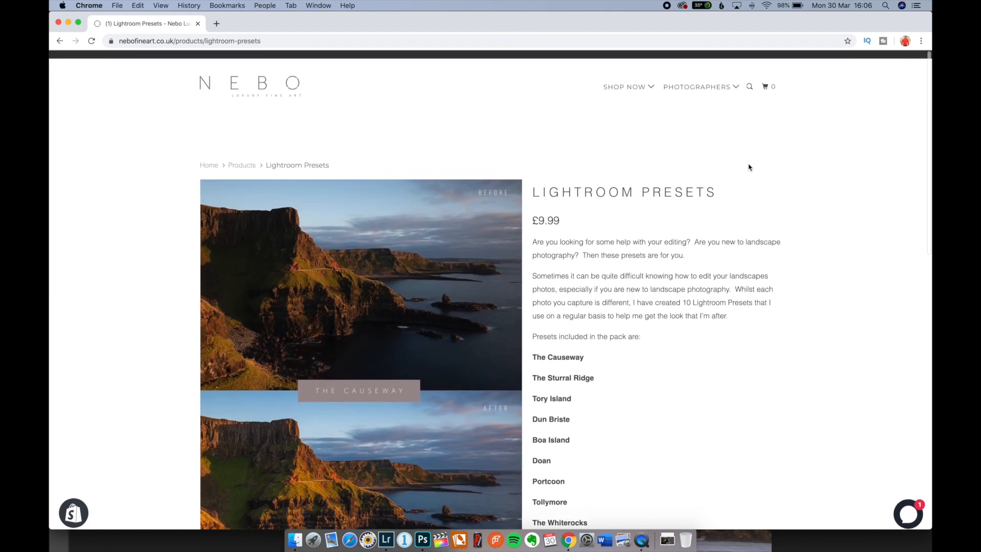
scroll(748, 167, "down", 3)
scroll(749, 167, "up", 2)
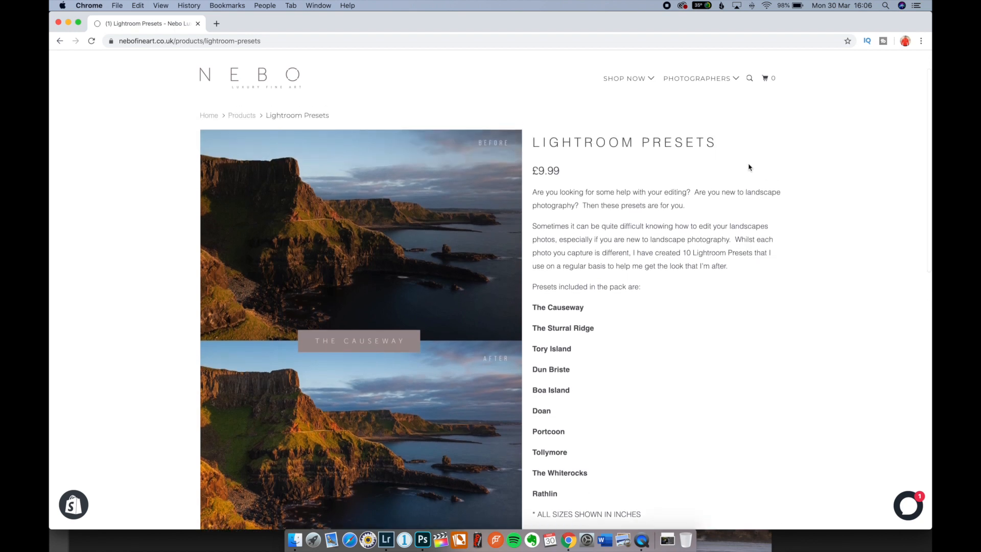
scroll(748, 167, "up", 2)
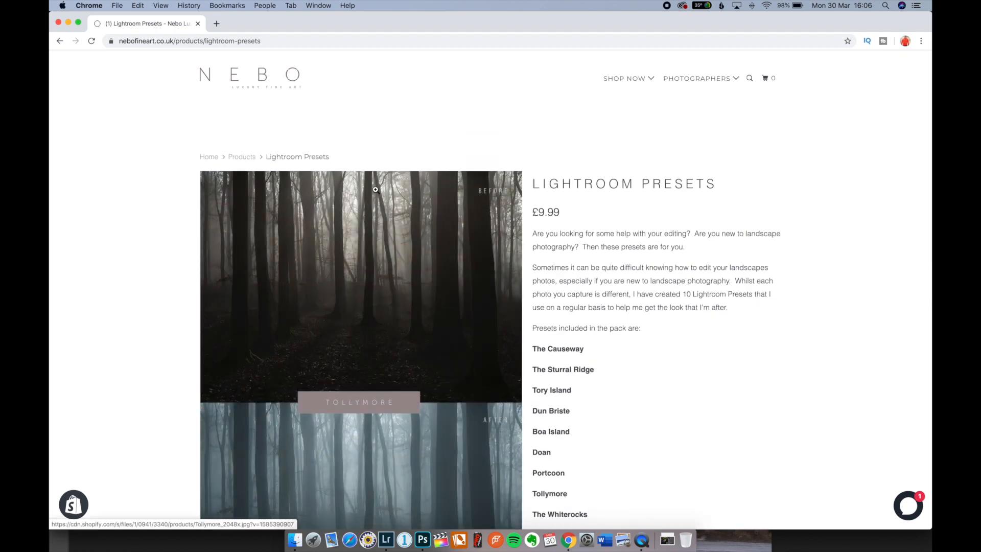
- Switch to Lightroom Classic and cycle the photo info overlay until it is hidden
left_click(388, 540)
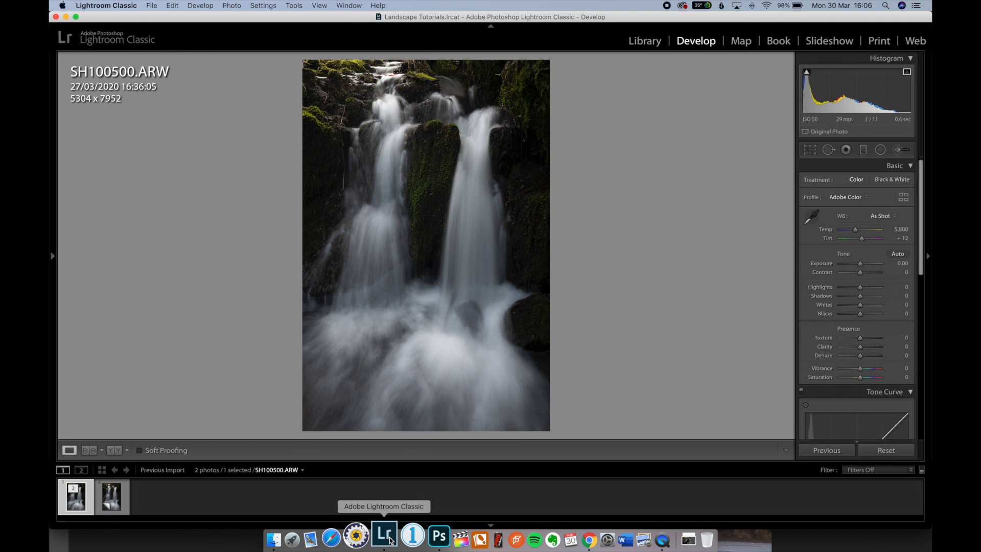
key("i")
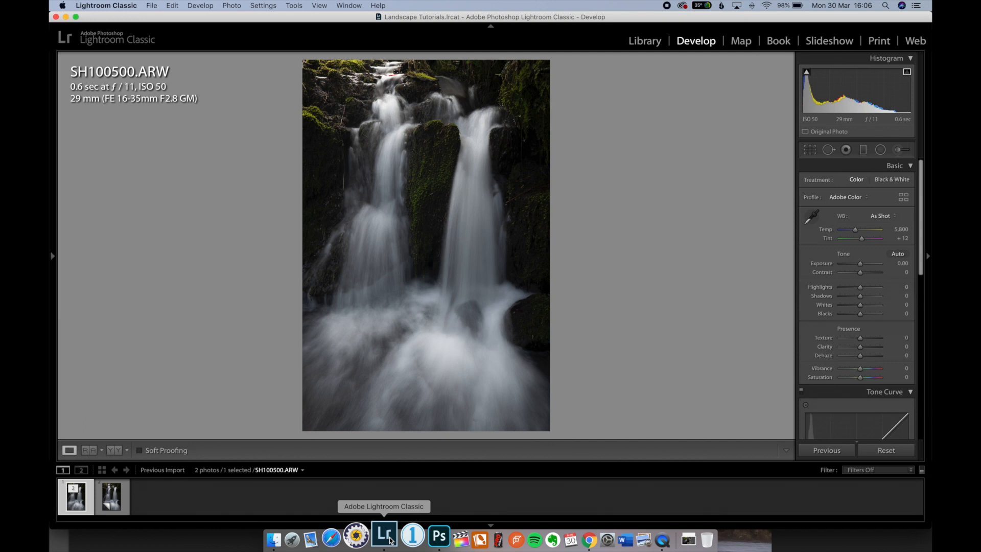
key("i")
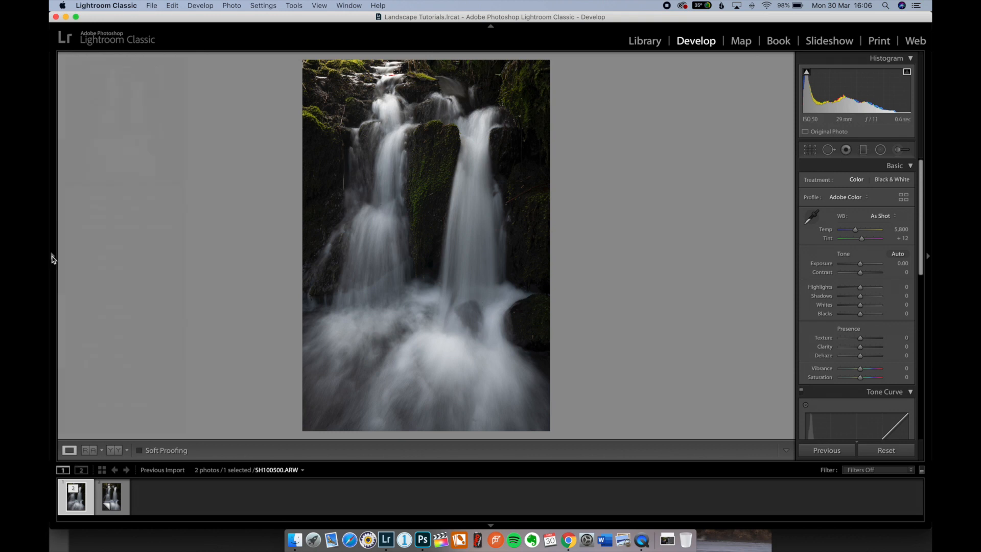
- Apply the Portcoon preset from the NEBO preset group to the waterfall photo
mouse_move(51, 256)
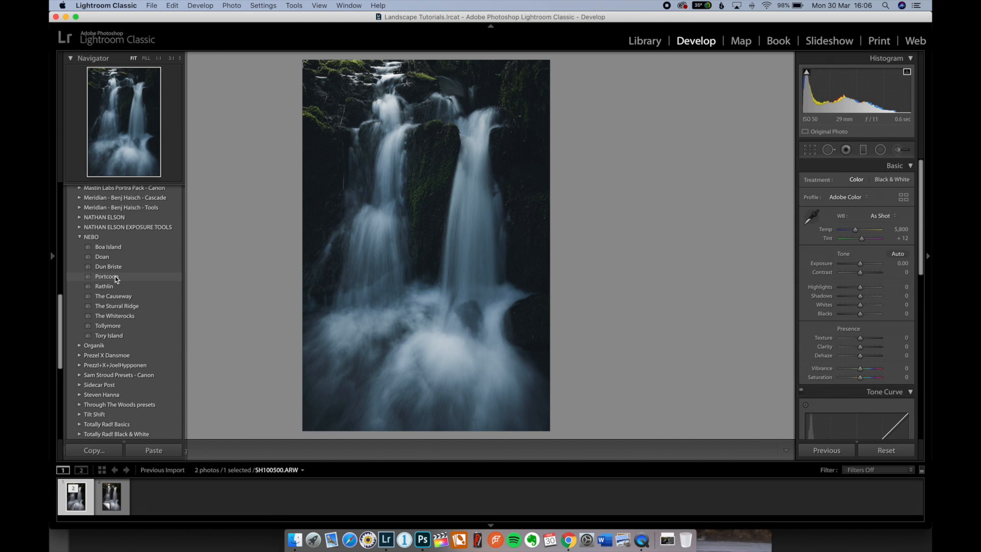
left_click(116, 277)
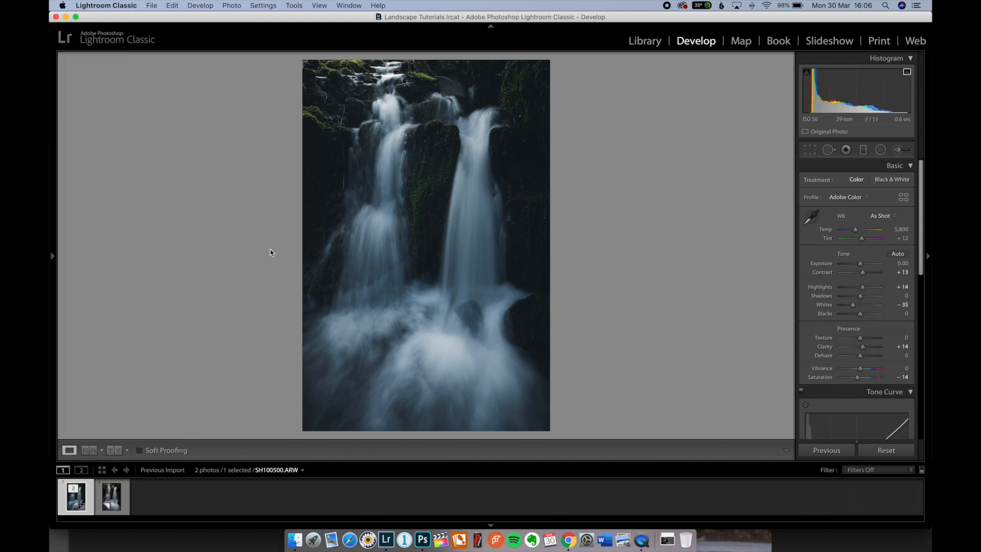
- Crop the waterfall photo freely, trimming the rocks at its upper edge, the dark water at its lower edge and a sliver of its left side
key("r")
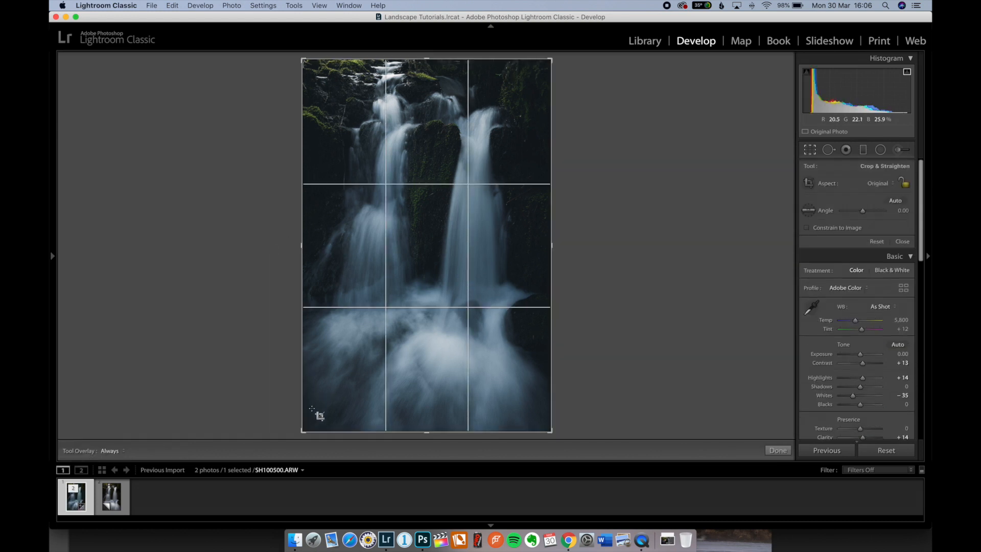
left_click_drag(305, 429, 309, 410)
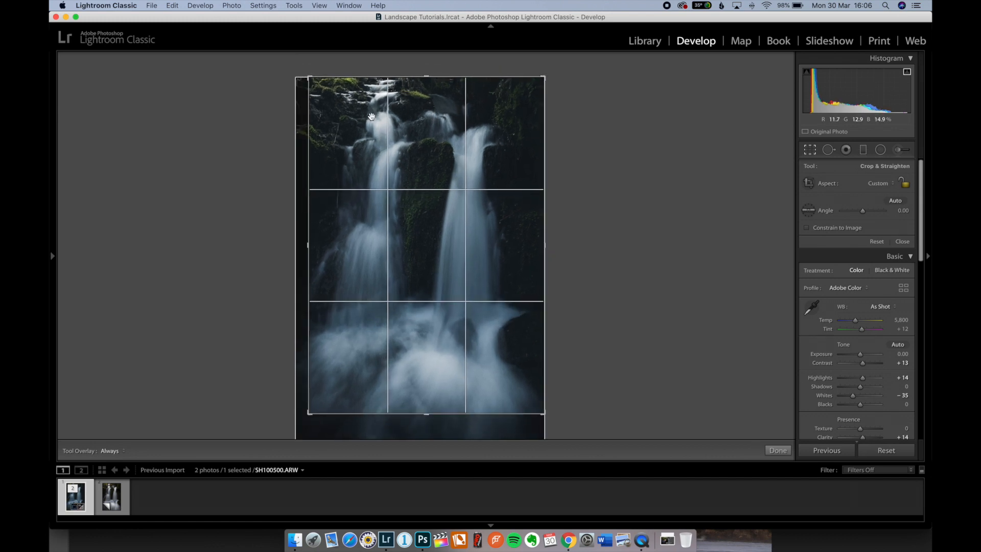
left_click_drag(425, 79, 428, 92)
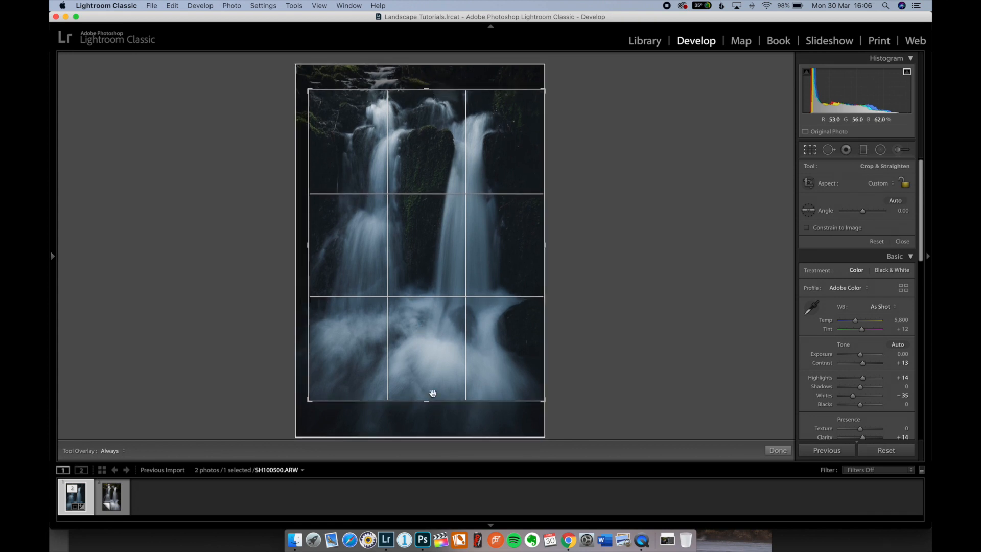
left_click_drag(431, 403, 433, 404)
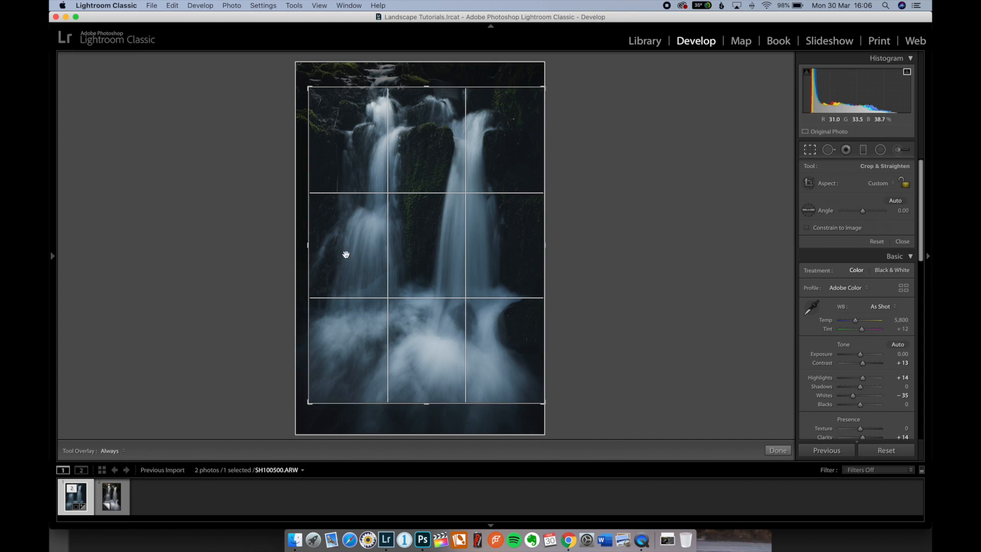
left_click_drag(308, 245, 306, 245)
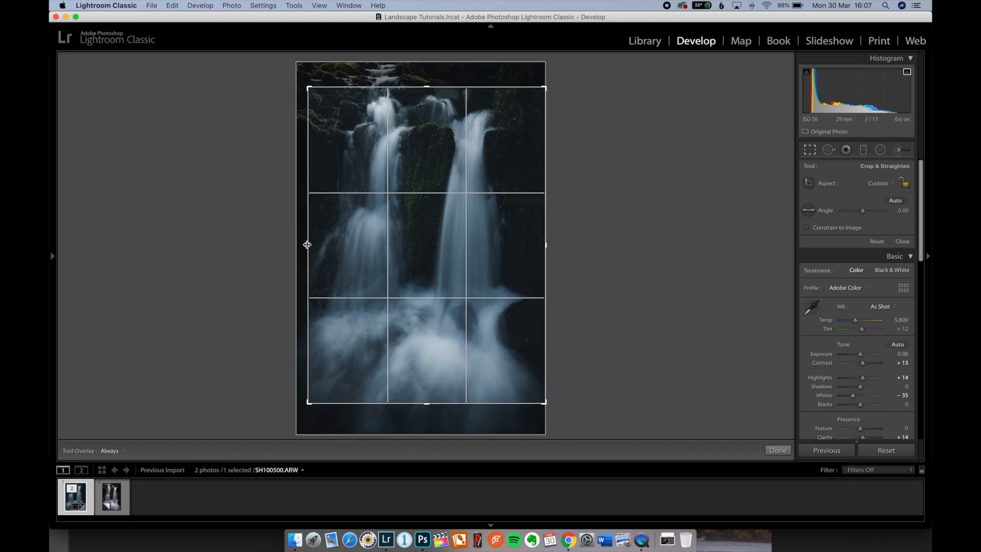
key("Return")
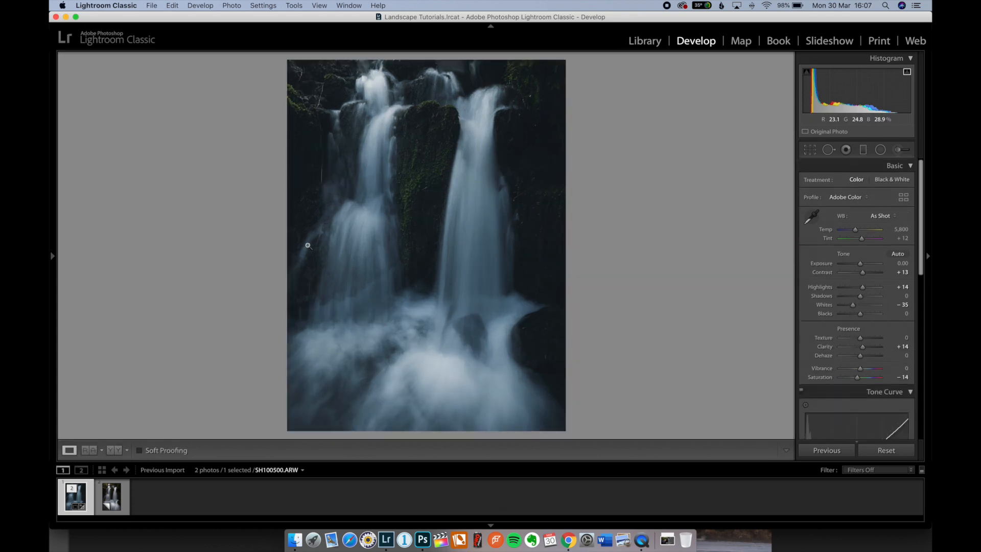
- Darken the photo's right and left edges with inward graduated filters, using an Exposure of −0.56 on the left one
left_click(864, 149)
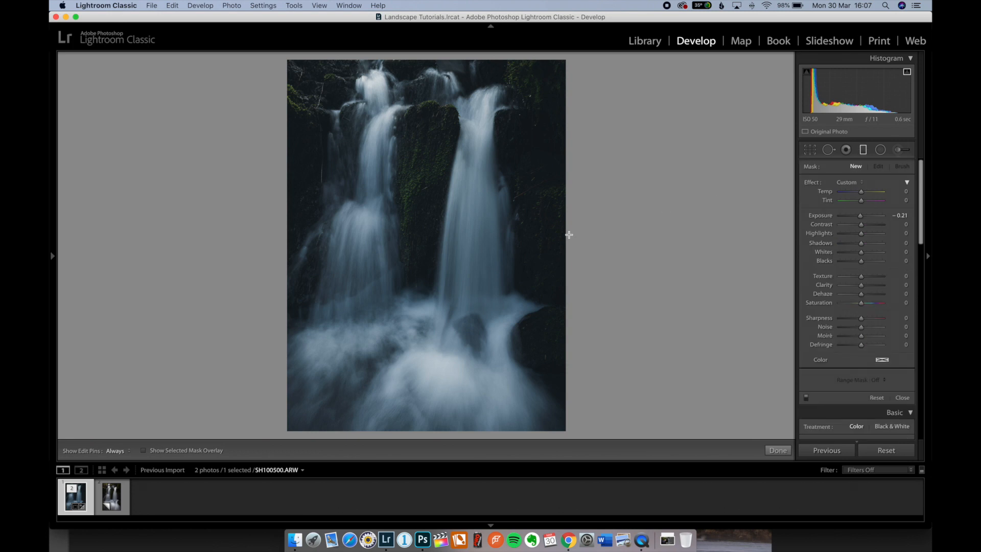
left_click_drag(567, 234, 517, 237)
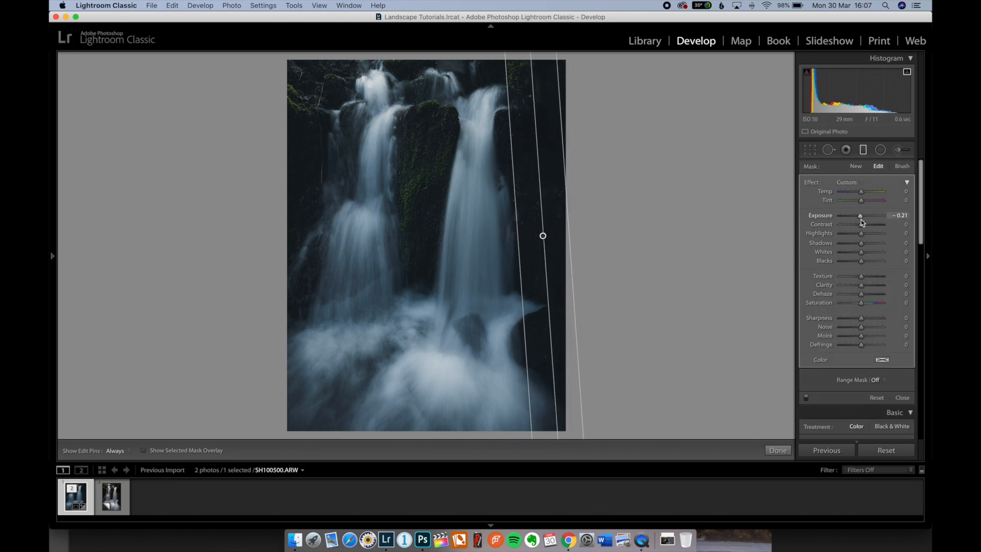
left_click_drag(862, 219, 860, 221)
left_click_drag(280, 235, 321, 236)
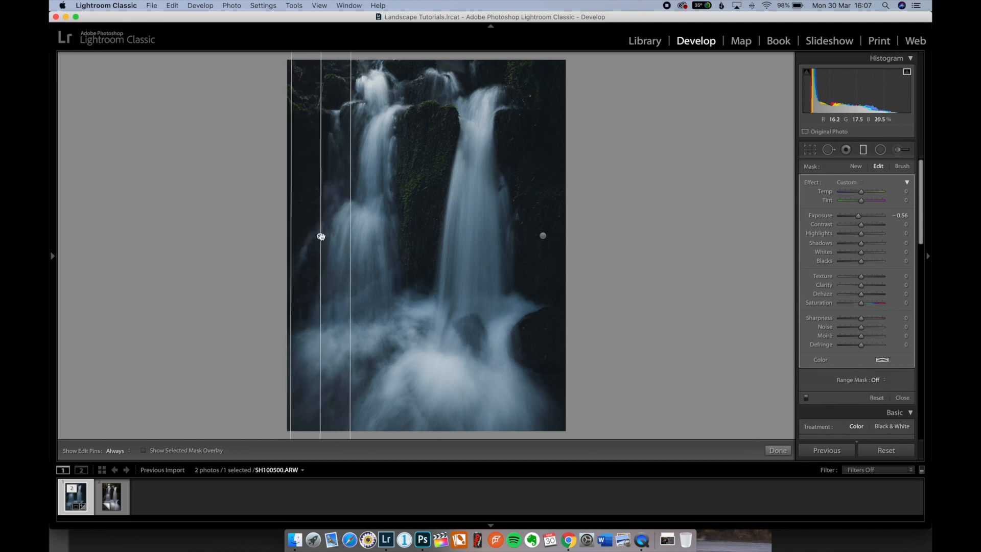
left_click(782, 451)
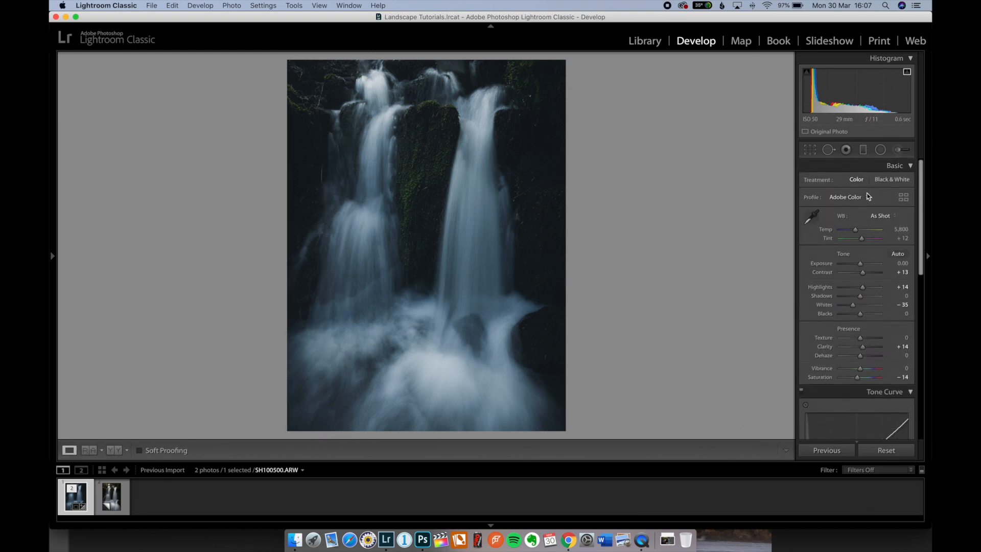
- Change the color profile to Adobe Landscape and set Saturation to −1
left_click(859, 201)
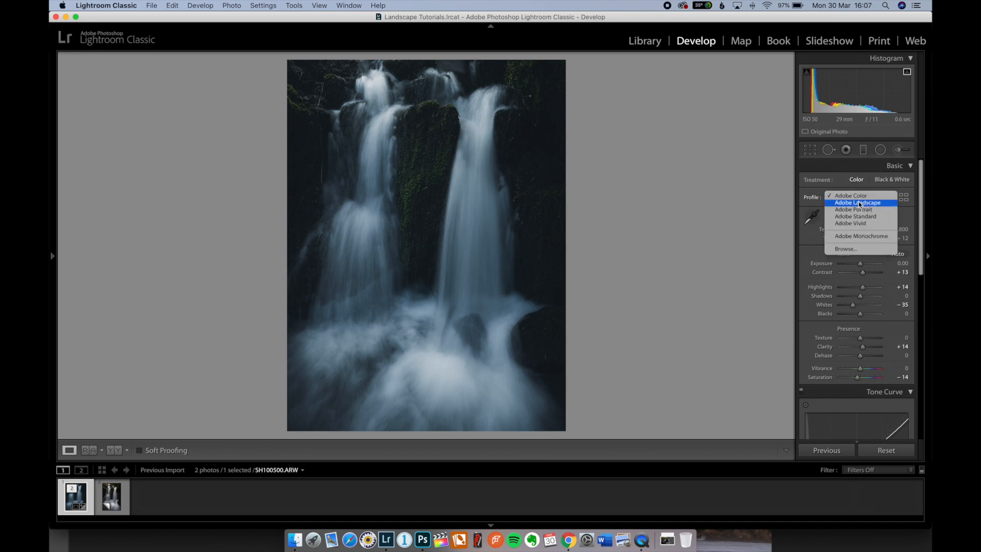
left_click(859, 203)
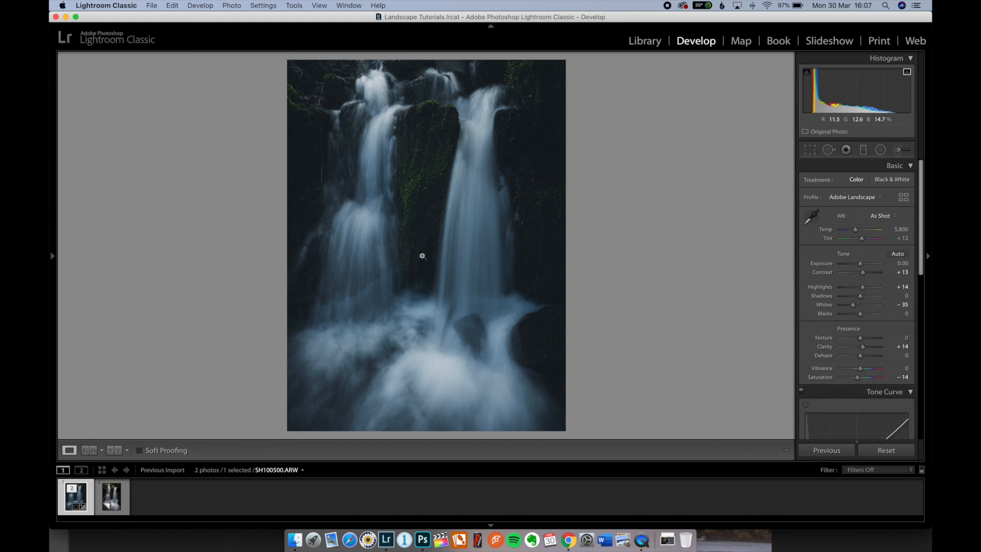
left_click(858, 379)
left_click_drag(859, 381, 861, 381)
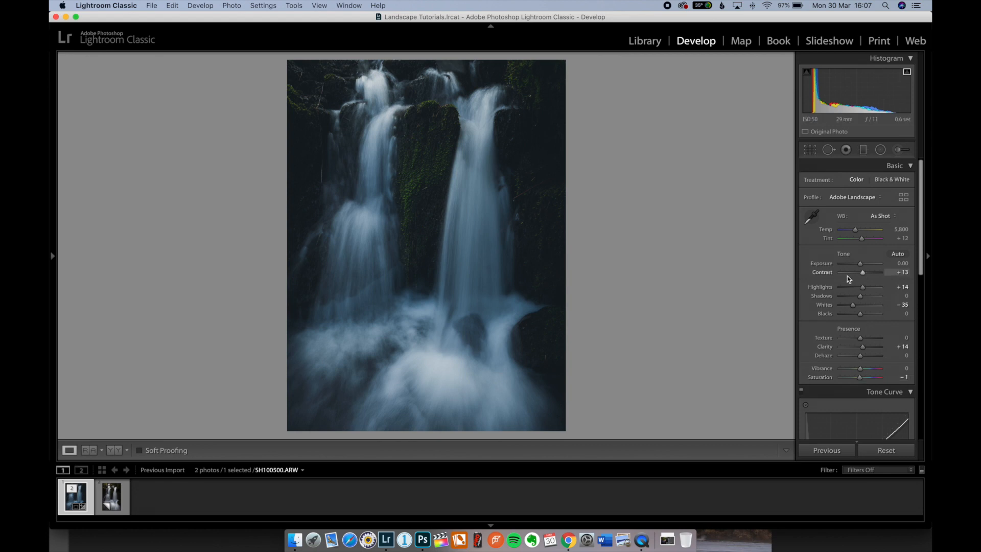
- Set the Whites of the waterfall photo to −26
scroll(854, 377, "down", 10)
scroll(849, 378, "up", 10)
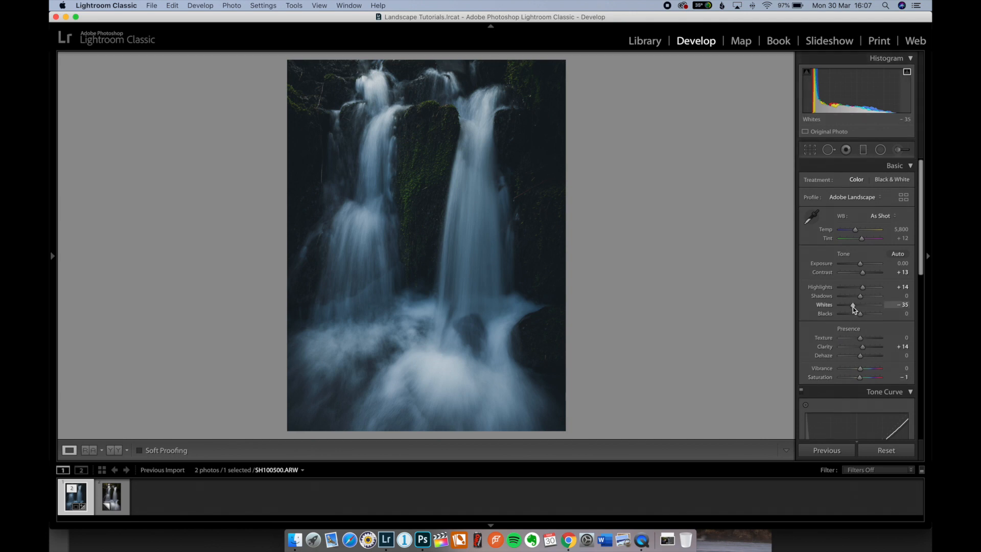
left_click_drag(853, 309, 854, 309)
- Send the waterfall photo to Adobe Photoshop 2020 for editing, switch to Photoshop and fit its window to the screen
right_click(409, 184)
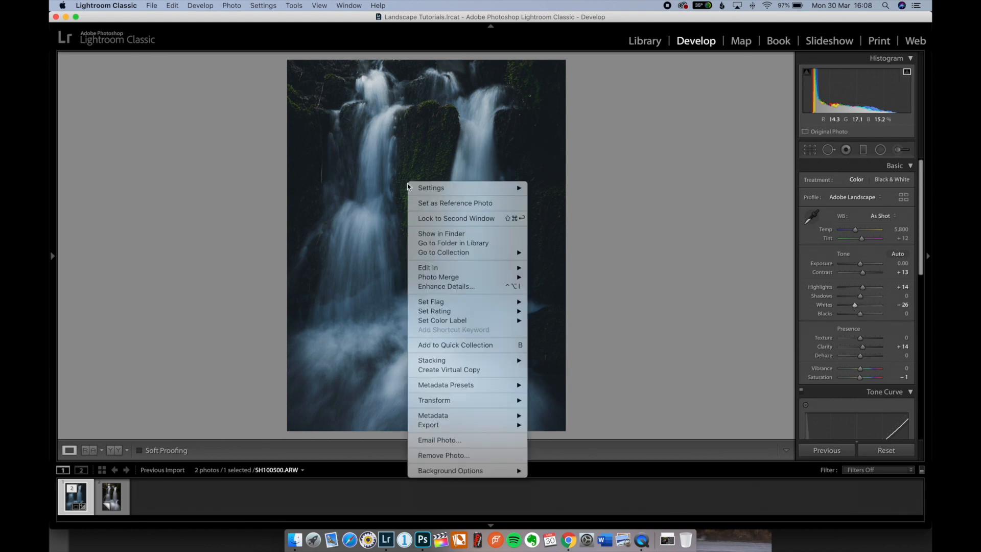
mouse_move(491, 267)
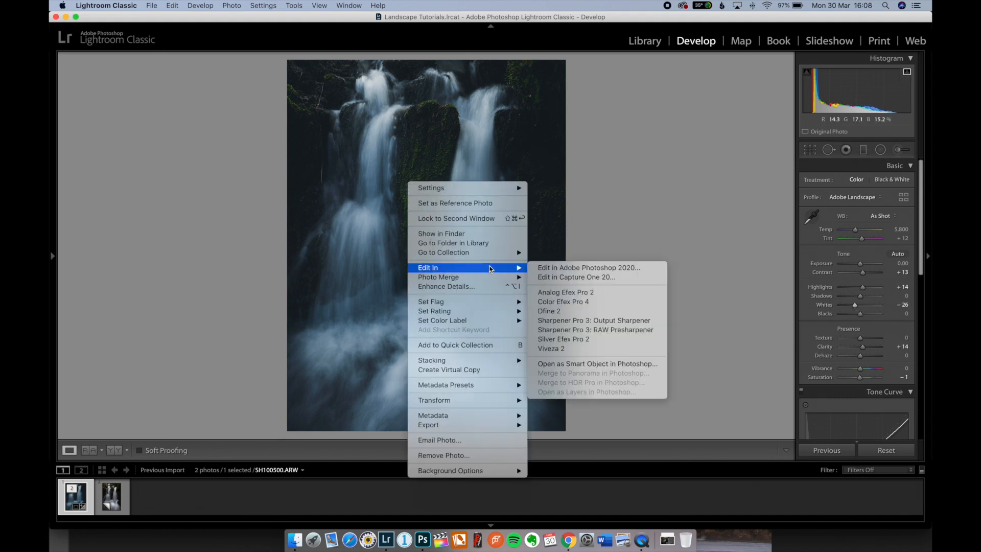
left_click(573, 269)
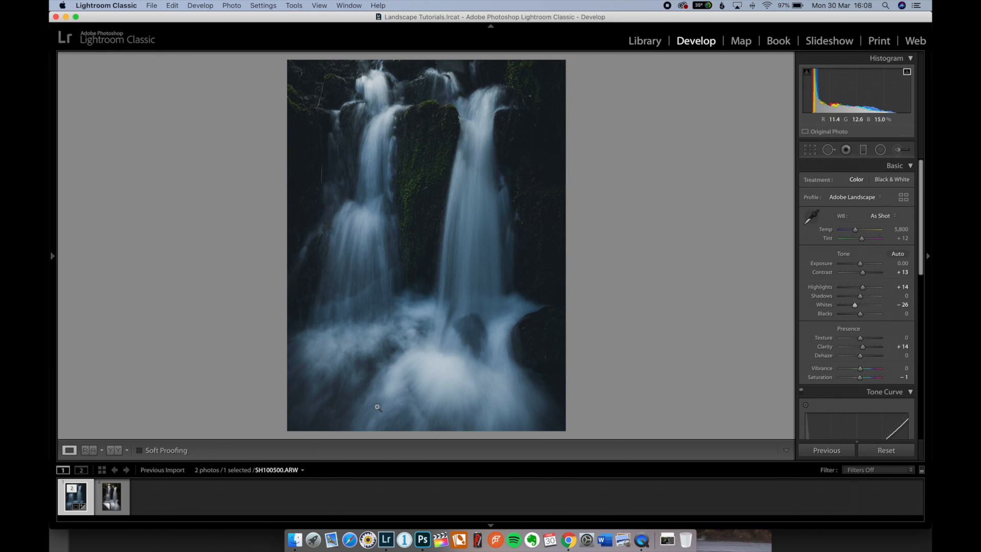
left_click(422, 540)
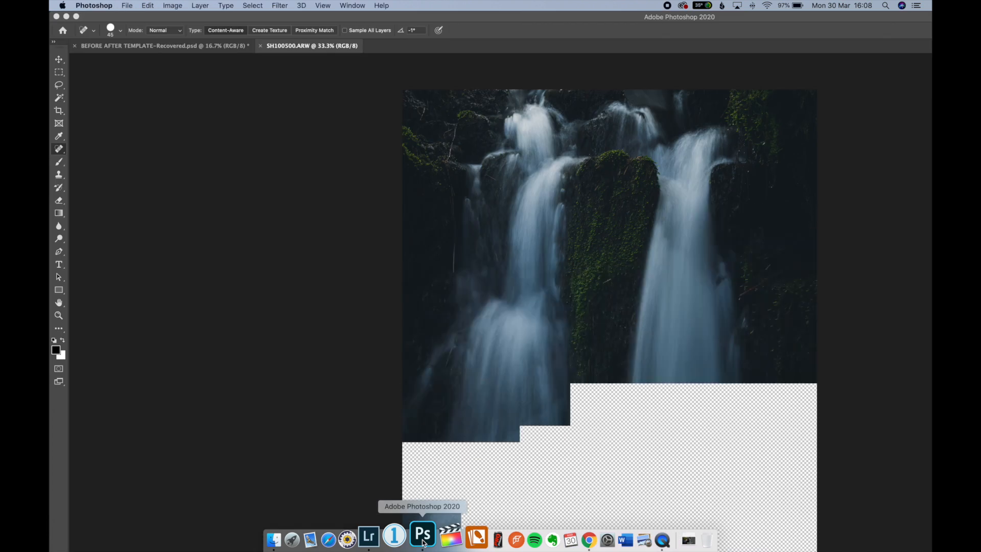
left_click(77, 17)
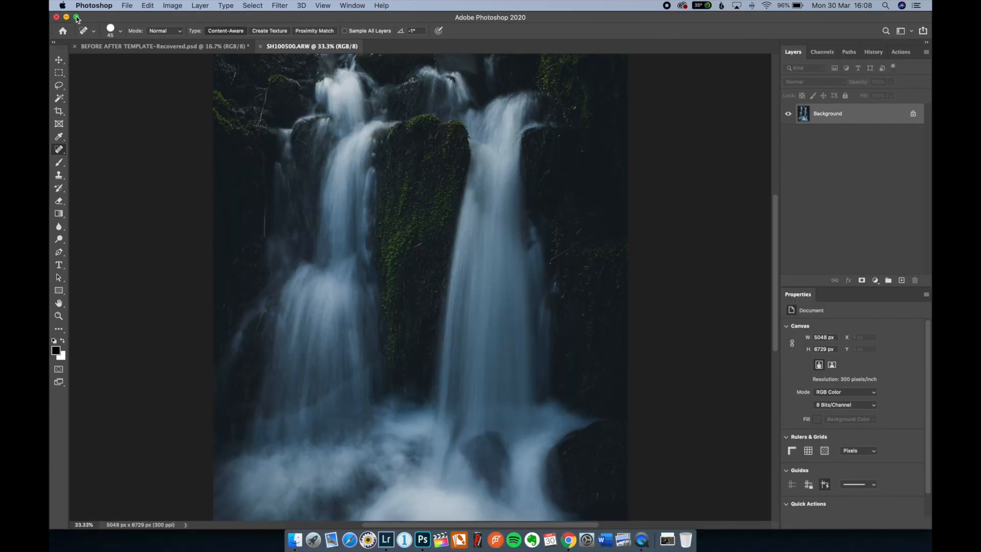
- Examine the waterfall photo at several zoom levels for distracting twigs and bright marks on the dark rocks
key("super+minus")
key("super+minus")
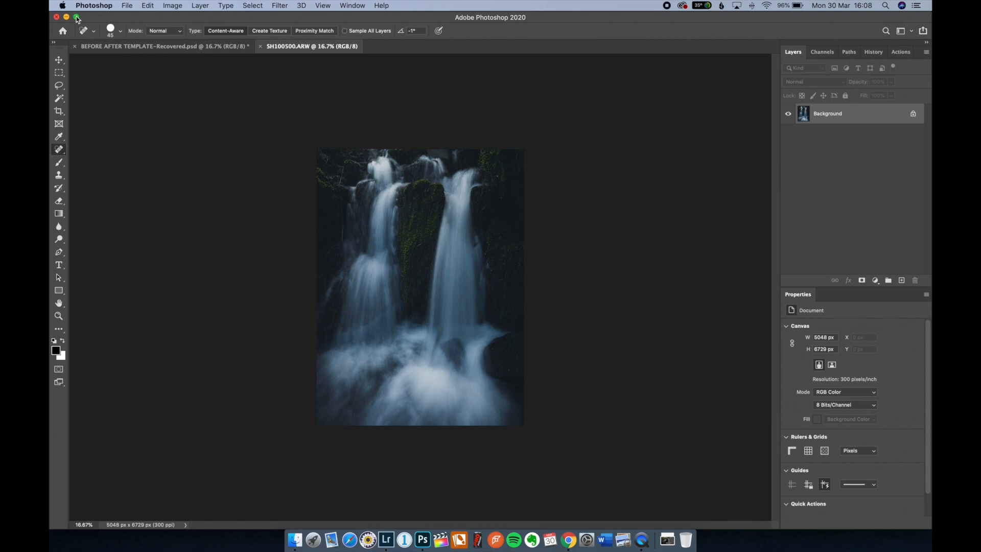
key("super+plus")
key("super+plus")
key("super+plus")
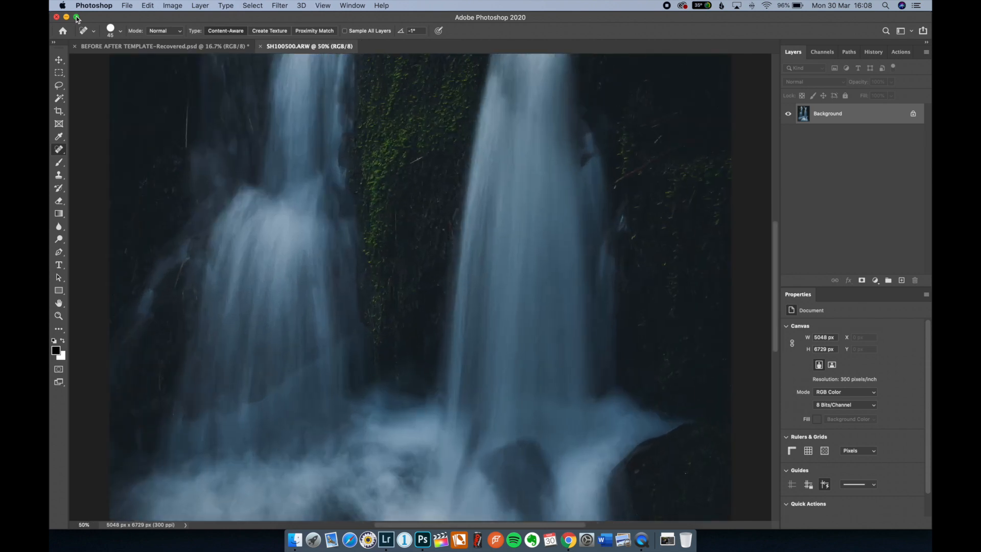
key("super+minus")
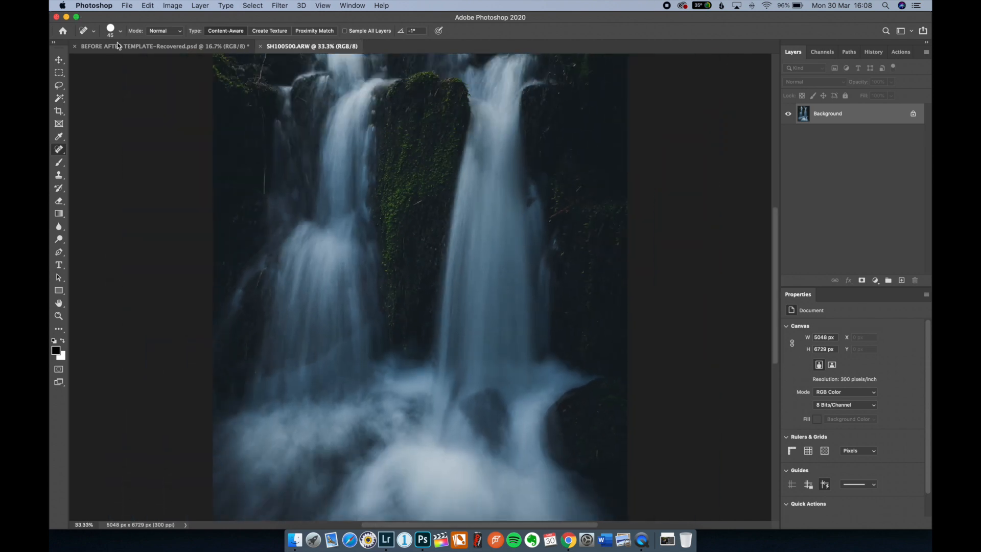
scroll(265, 266, "up", 5)
scroll(265, 266, "down", 2)
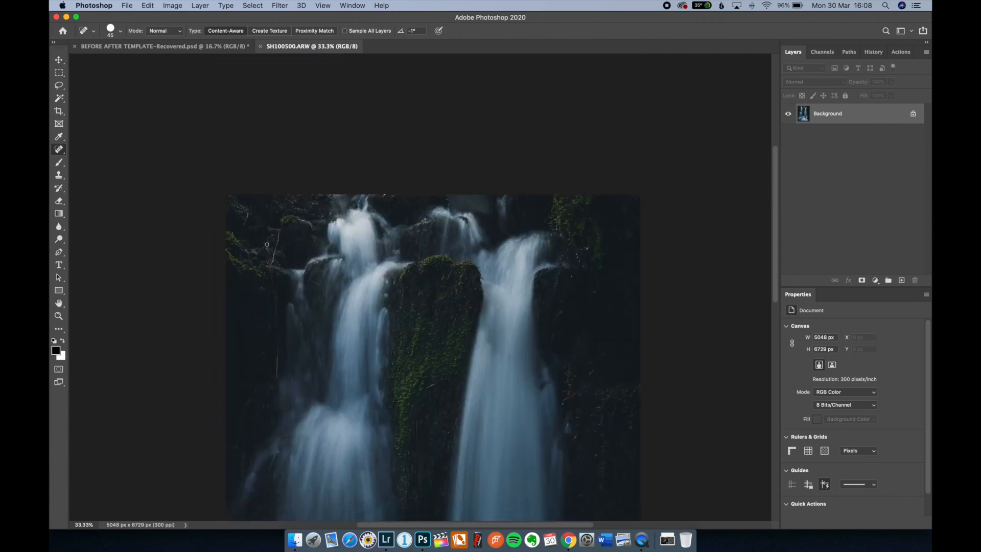
- Remove the thin twigs on the dark rocks beside the left waterfall using the Spot Healing Brush at size 60
left_click(60, 149)
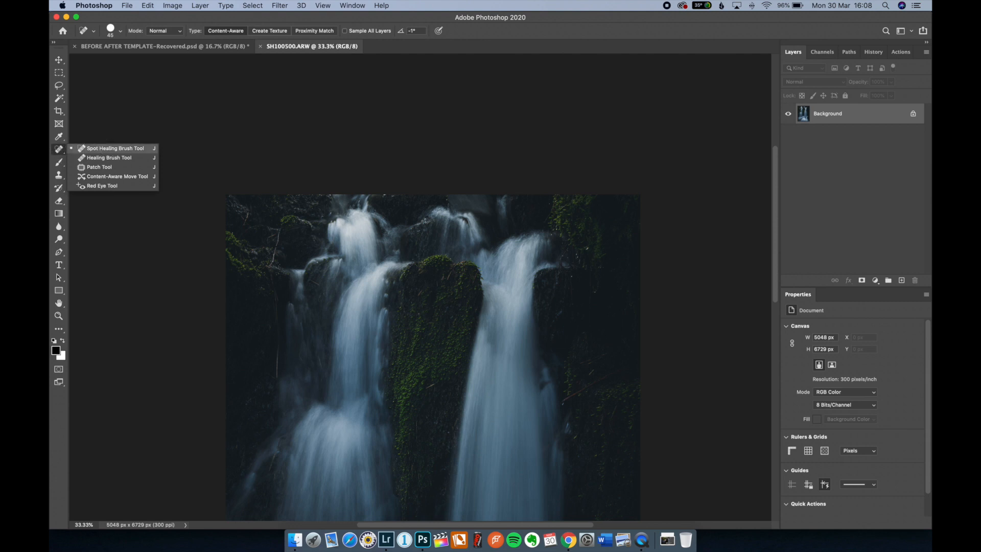
left_click(110, 148)
key("bracketright")
key("bracketright")
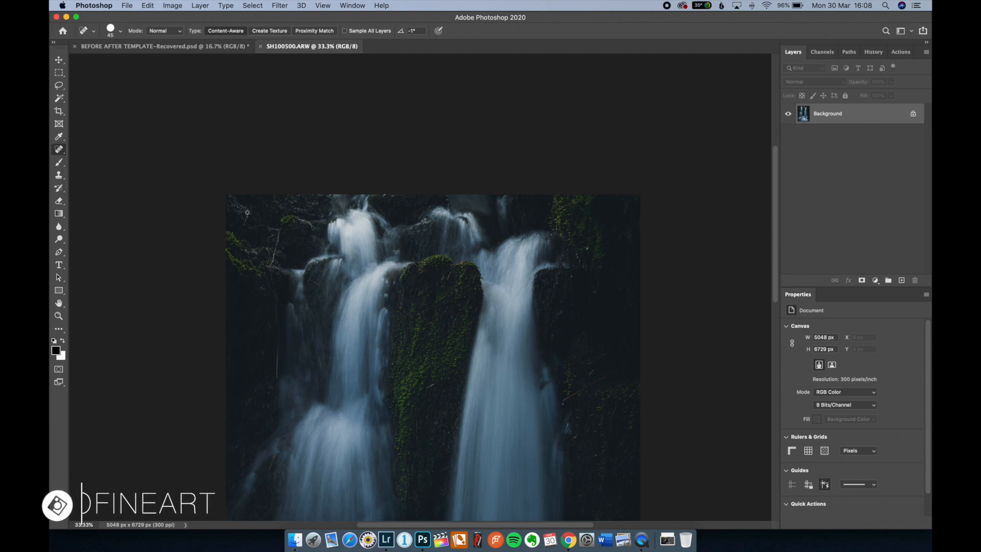
mouse_move(247, 213)
left_mouse_down()
mouse_move(246, 225)
mouse_move(278, 248)
mouse_move(267, 271)
mouse_move(274, 248)
left_mouse_up()
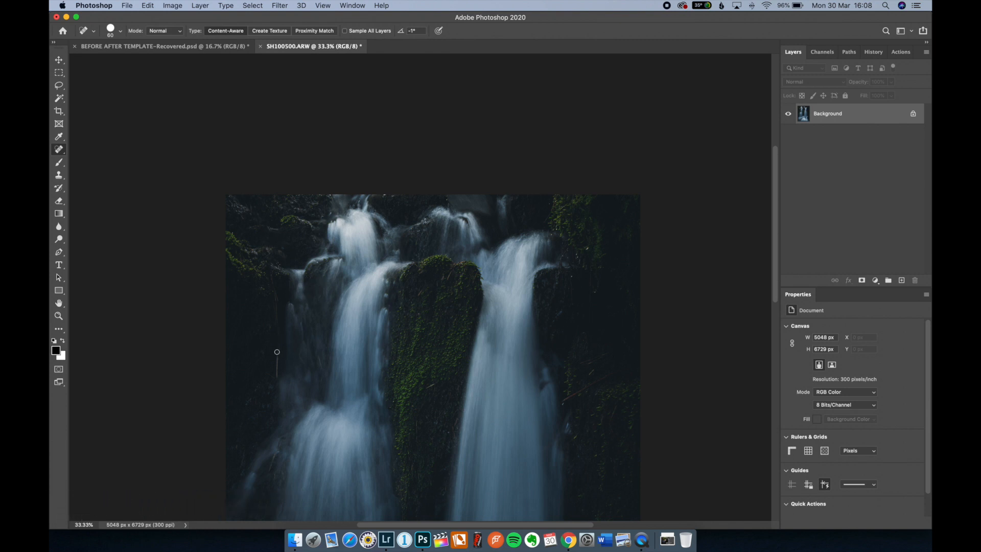
left_click_drag(276, 346, 278, 376)
left_click_drag(272, 275, 276, 318)
- Heal the distracting marks on the dark rock beside the right waterfall and the spot on the lower-right boulder
scroll(588, 249, "down", 5)
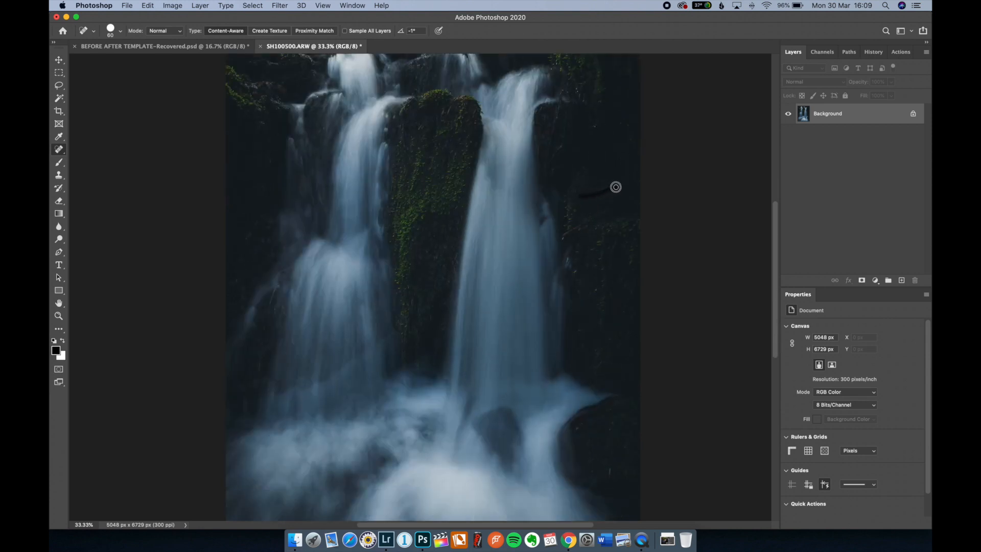
left_click_drag(562, 235, 609, 210)
scroll(577, 251, "down", 8)
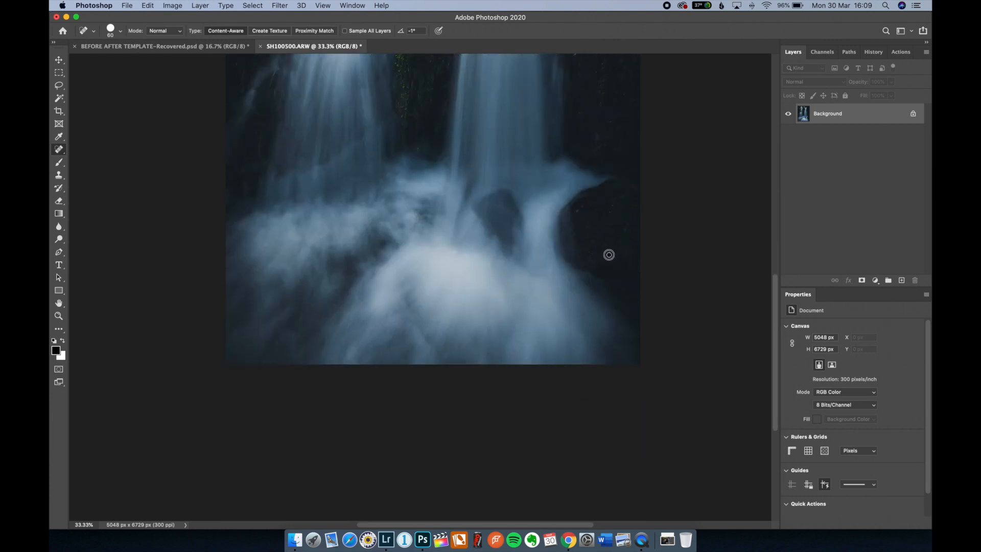
left_click(609, 254)
scroll(558, 238, "up", 7)
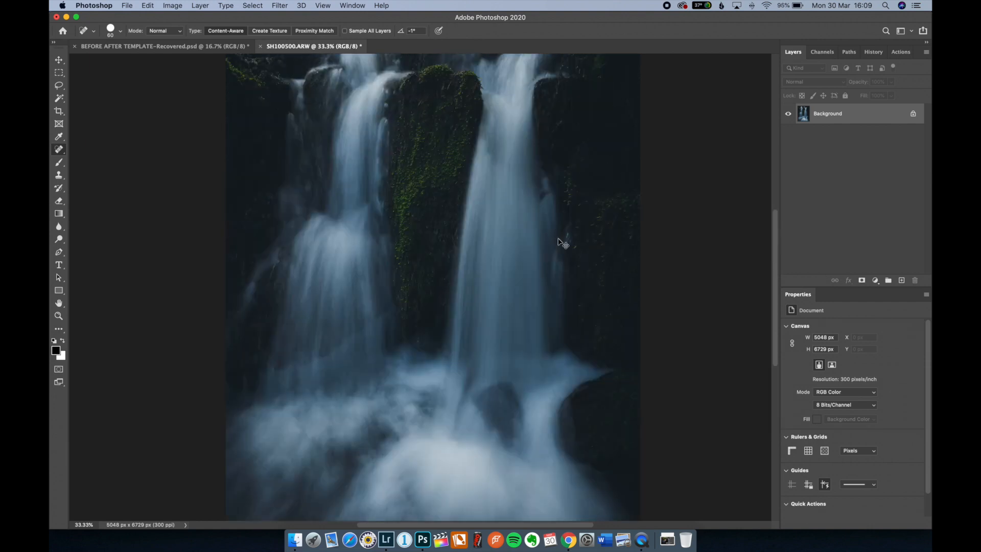
key("super+minus")
key("super+minus")
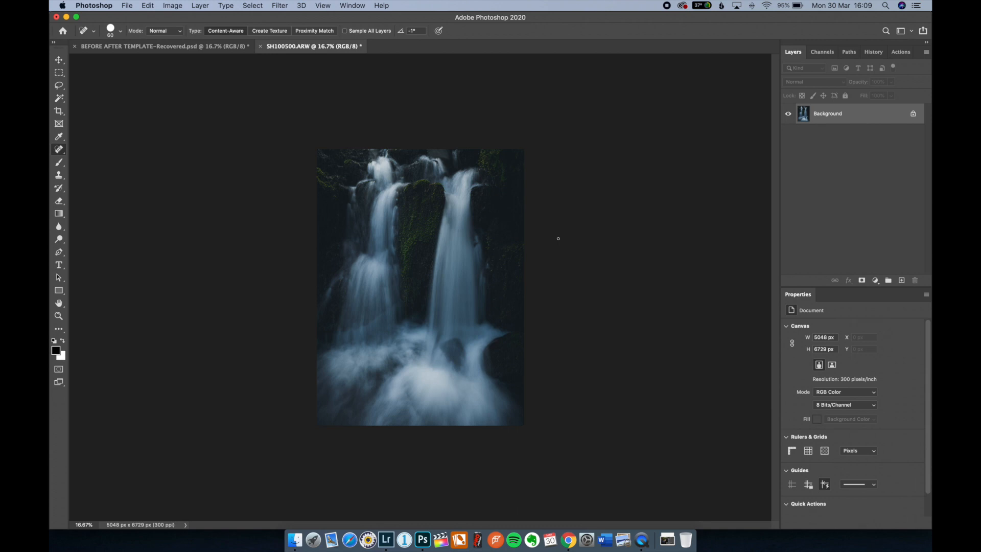
key("super+plus")
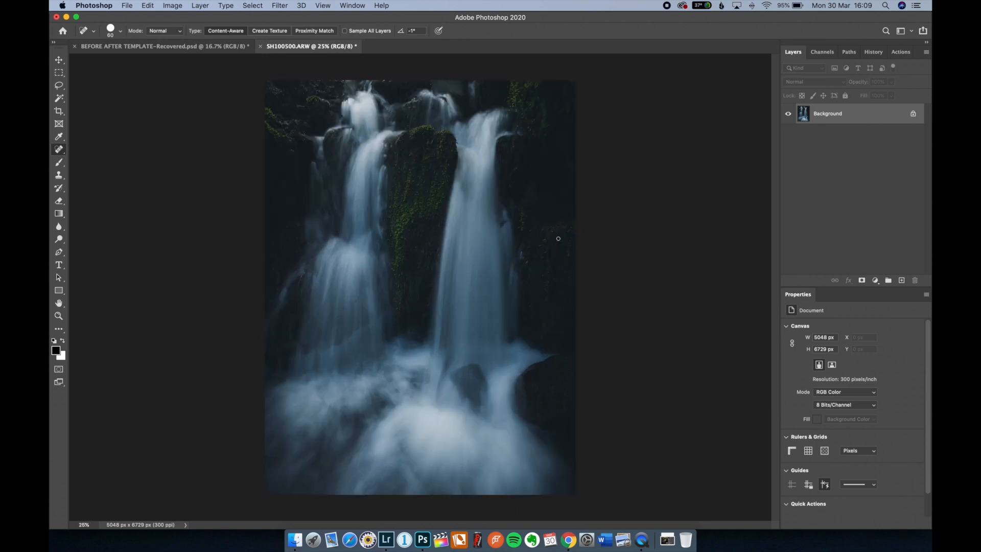
- Unlock the Background layer and duplicate it
left_click(915, 115)
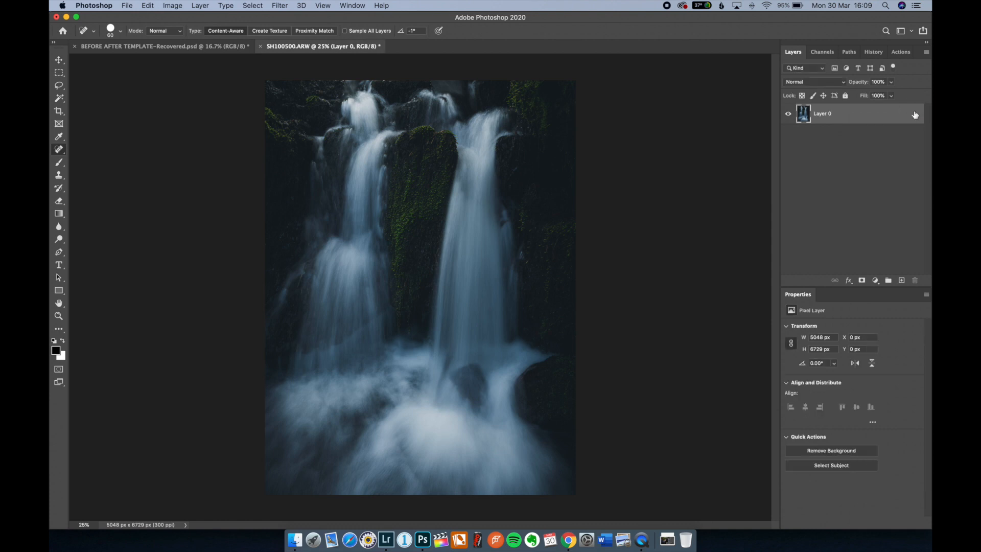
left_click(873, 114)
left_click_drag(873, 115, 903, 281)
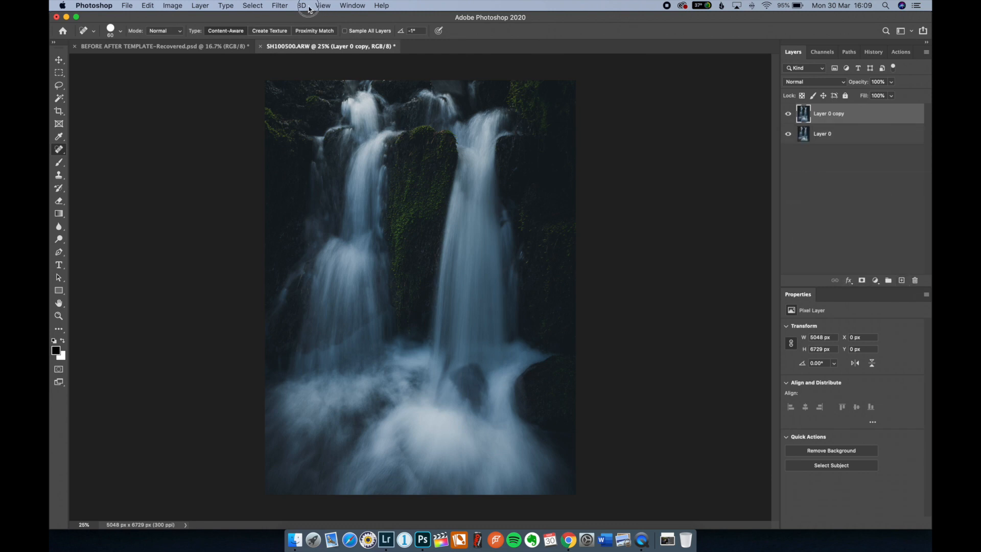
- Apply the Glamour Glow filter of Nik Collection's Color Efex Pro 4 to the duplicate layer, with its Glow slightly reduced
left_click(281, 6)
mouse_move(390, 225)
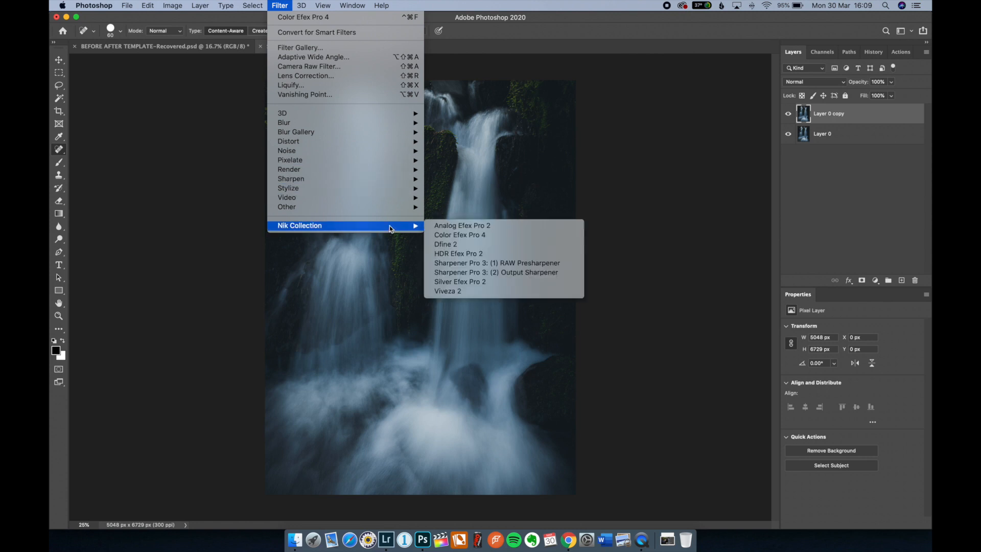
left_click(474, 239)
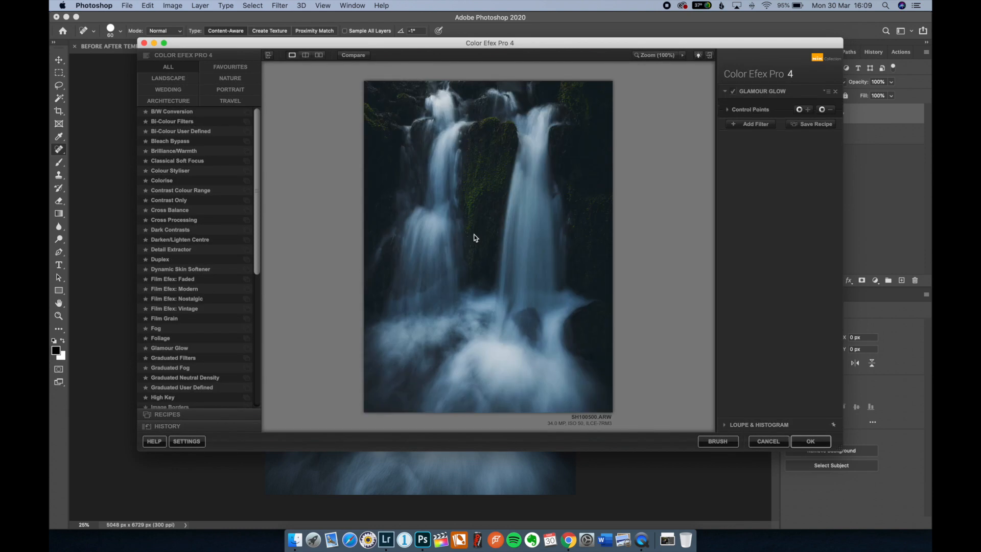
left_click(732, 91)
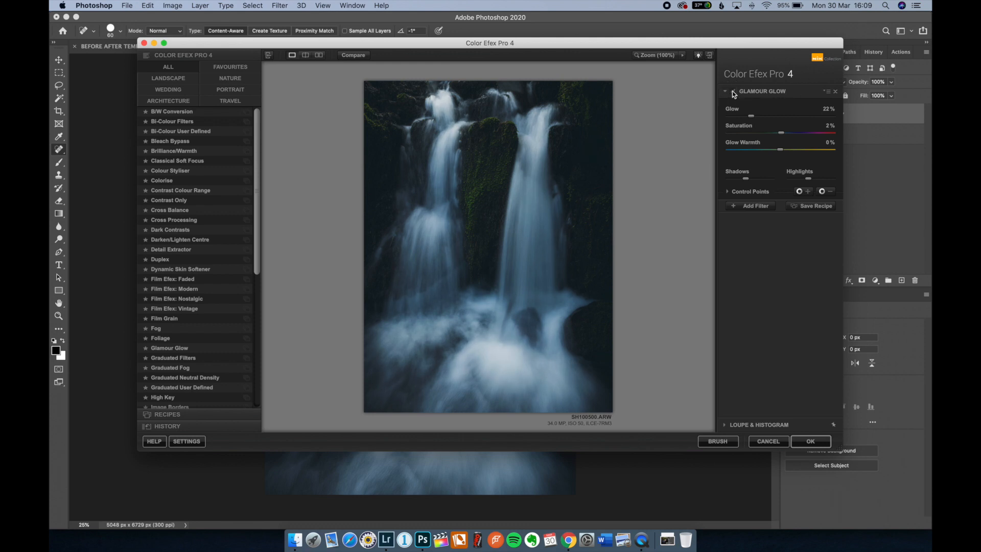
left_click(732, 91)
left_click(733, 91)
left_click(733, 91)
left_click(733, 91)
left_click_drag(754, 117, 744, 116)
left_click(810, 442)
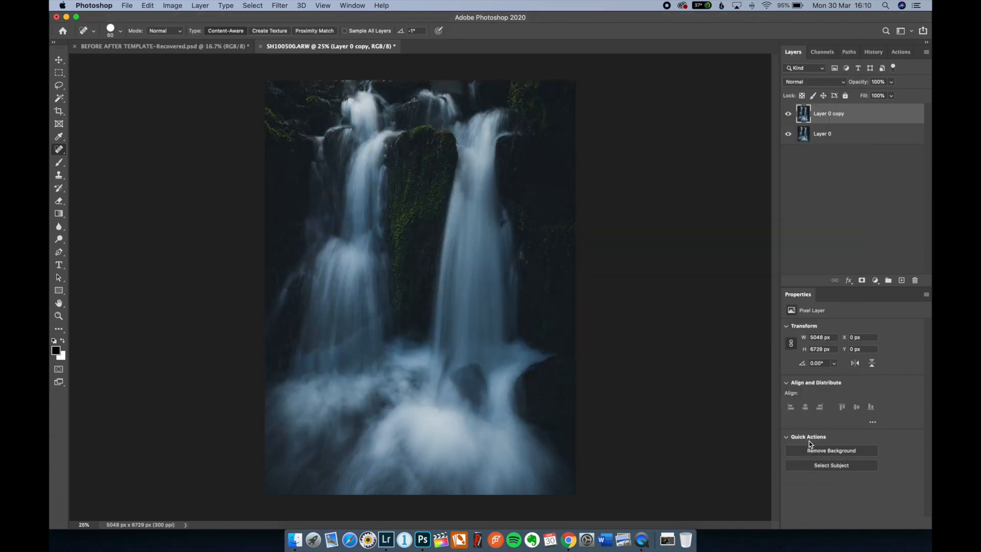
- Merge the visible layers into one and save the retouched waterfall photo
key("super+shift+e")
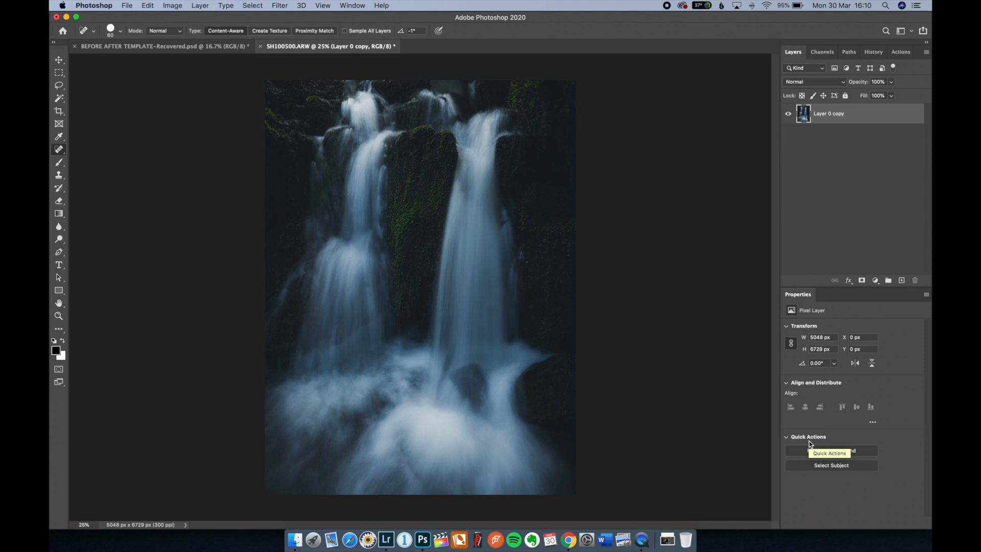
key("super+s")
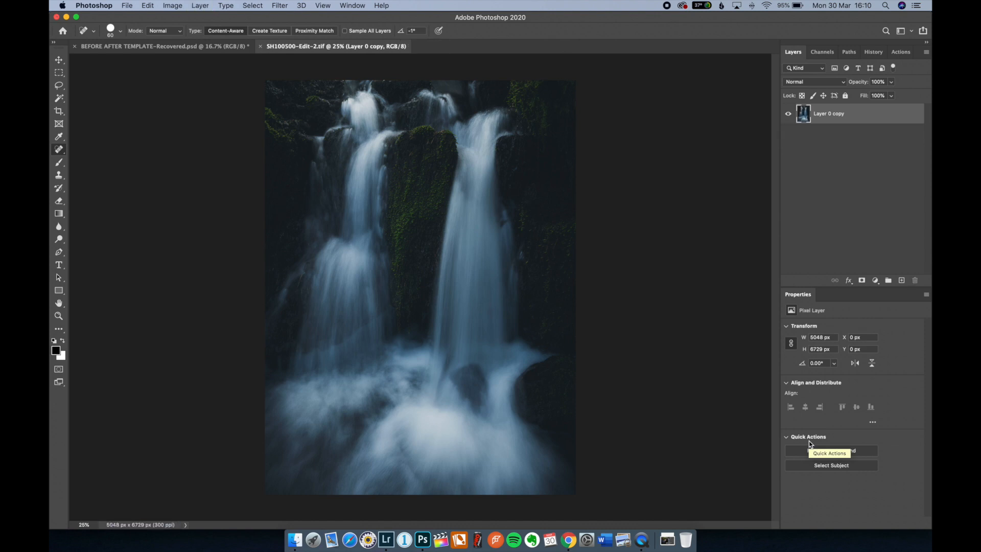
- Switch to Lightroom Classic and compare SH100500-Edit-2.tif side by side with the unedited SH100500.ARW copy in Survey view
left_click(387, 538)
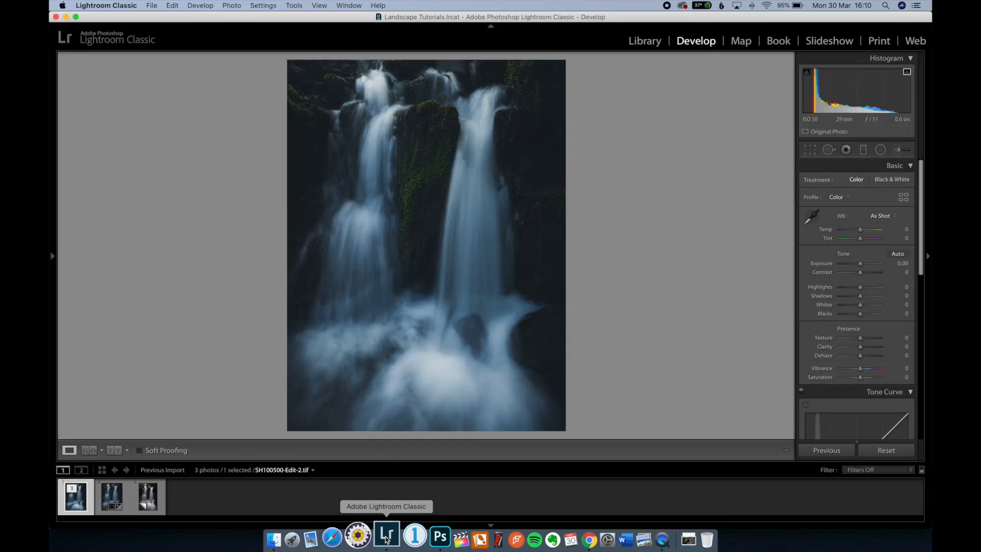
left_click(153, 501)
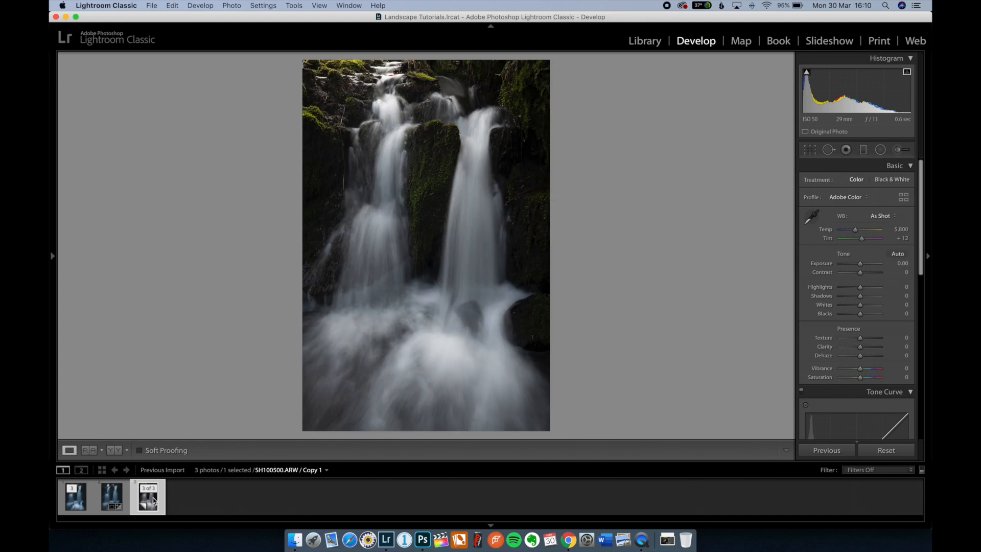
left_click(76, 501)
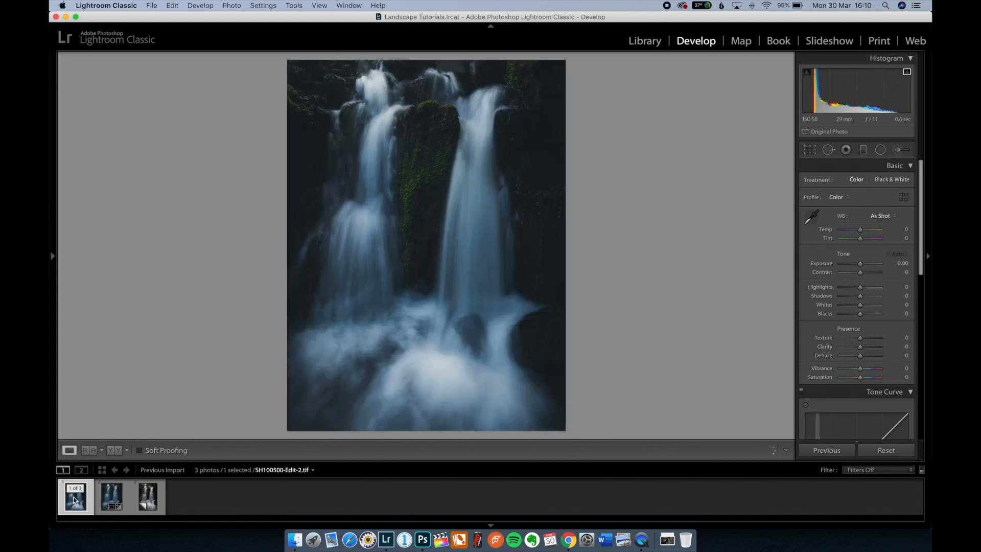
left_click(160, 501, "super")
key("n")
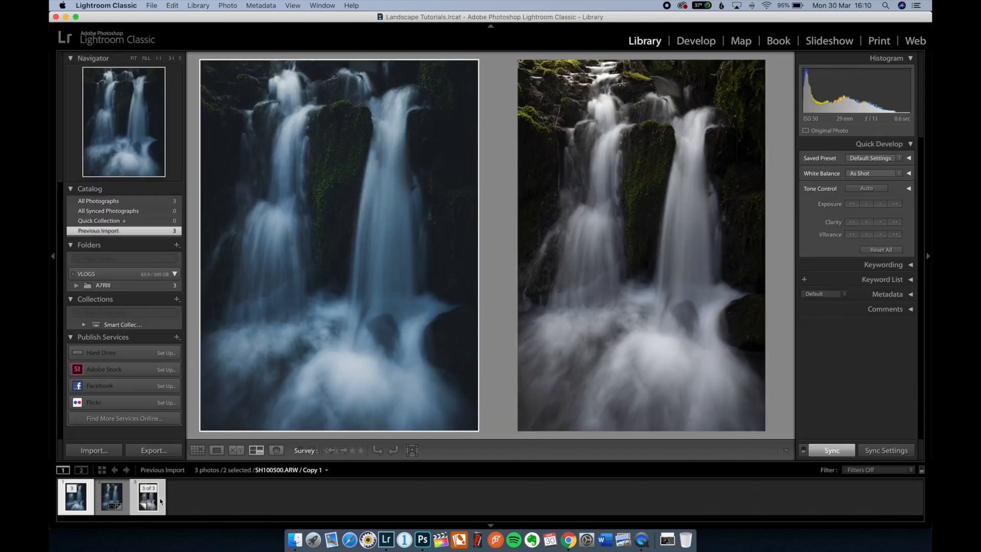